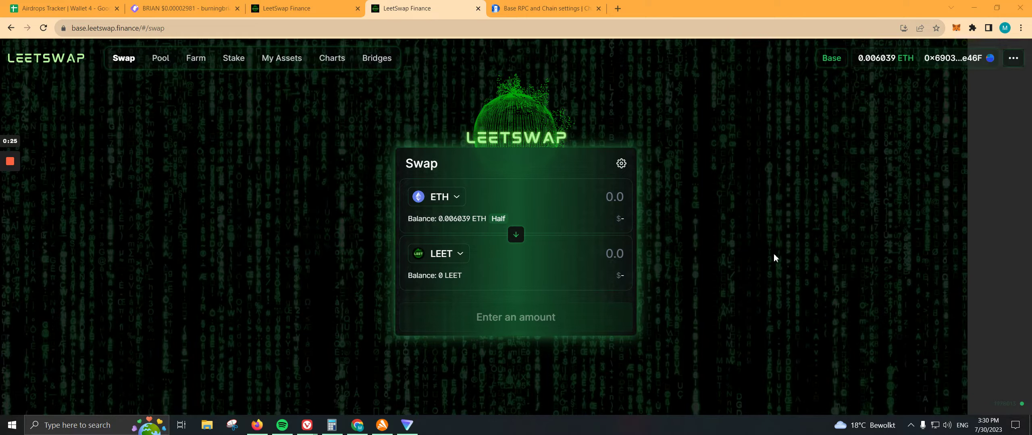
View Base's chain settings in ChainList and select the first RPC server address in the list
{"action": "left_click", "coordinate": [524, 9]}
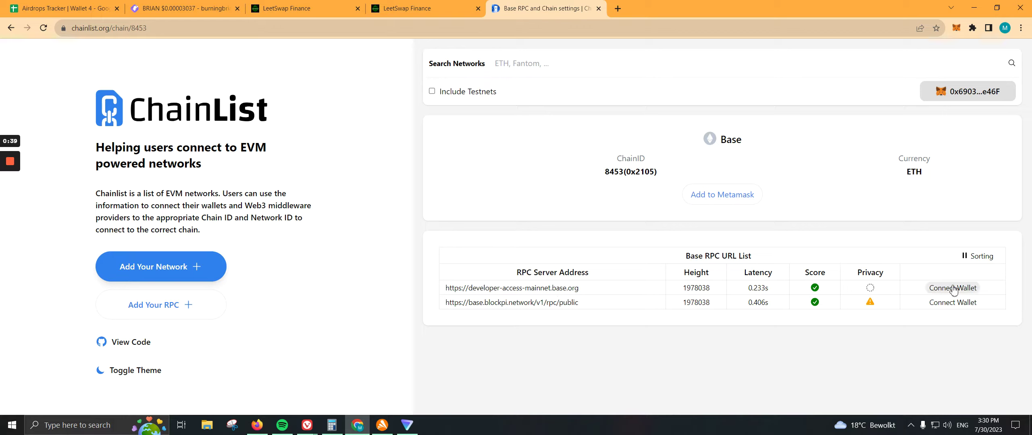
{"action": "left_click_drag", "start_coordinate": [582, 289], "coordinate": [466, 289]}
{"action": "left_click_drag", "start_coordinate": [579, 288], "coordinate": [442, 288]}
{"action": "left_click_drag", "start_coordinate": [580, 303], "coordinate": [467, 313]}
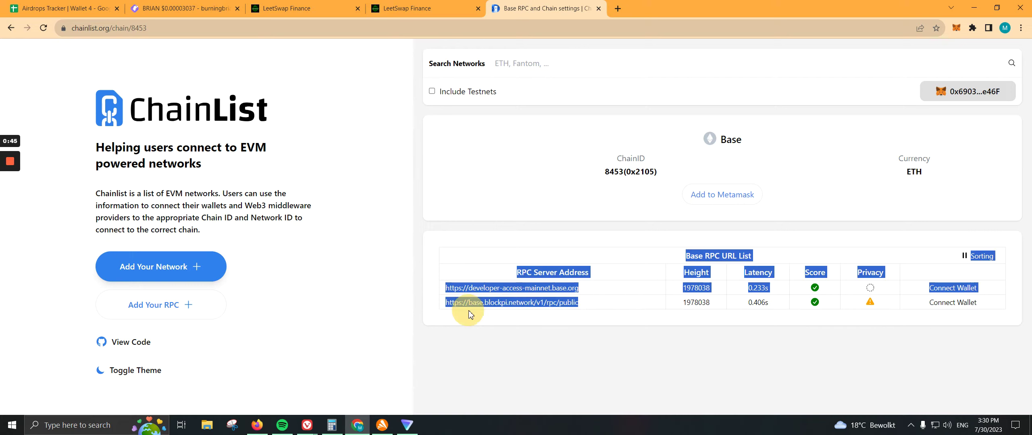
{"action": "left_click", "coordinate": [573, 338]}
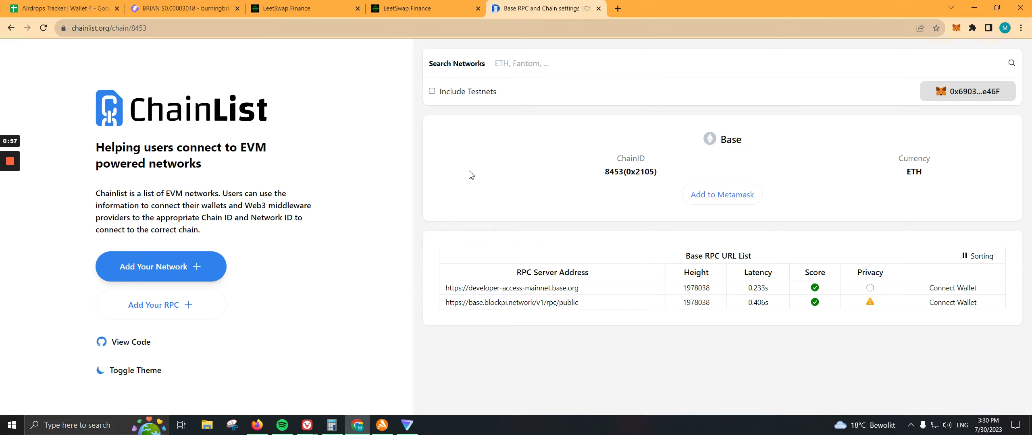
{"action": "left_click", "coordinate": [427, 8]}
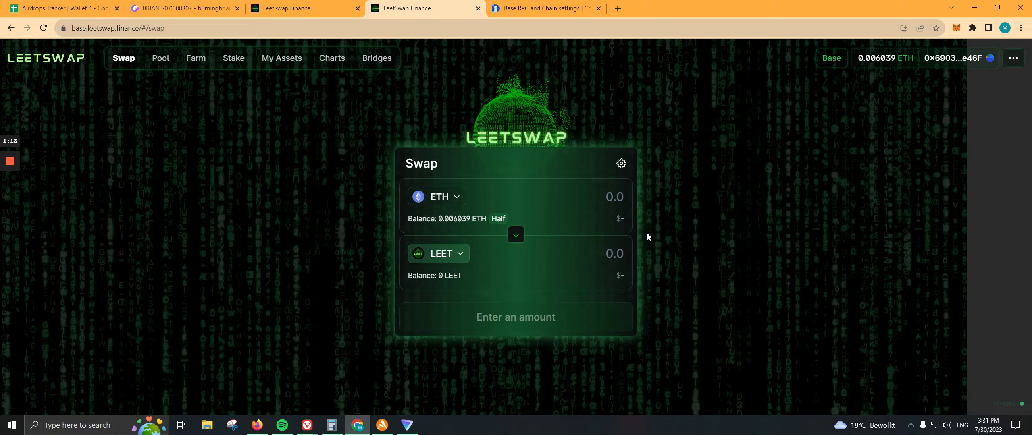
Enter 0.003 ETH to swap for LEET and confirm the swap for wallet approval
{"action": "left_click", "coordinate": [604, 197]}
{"action": "type", "text": "0.003"}
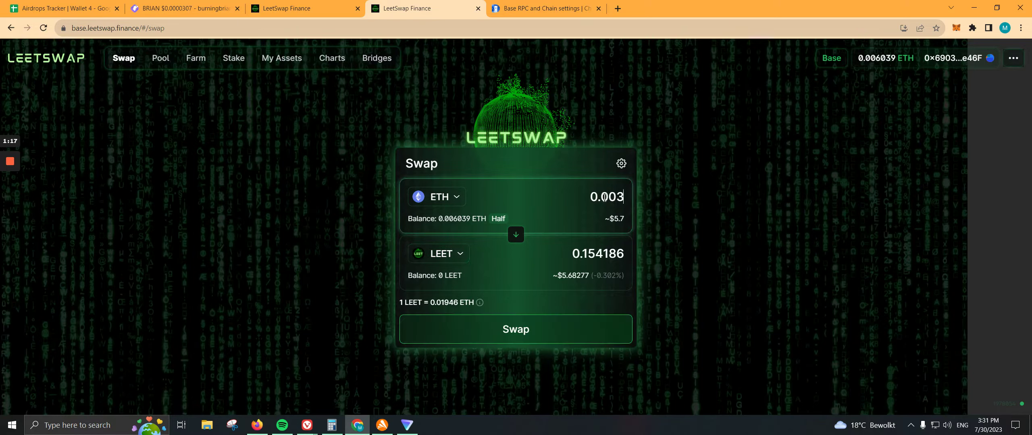
{"action": "left_click", "coordinate": [556, 330]}
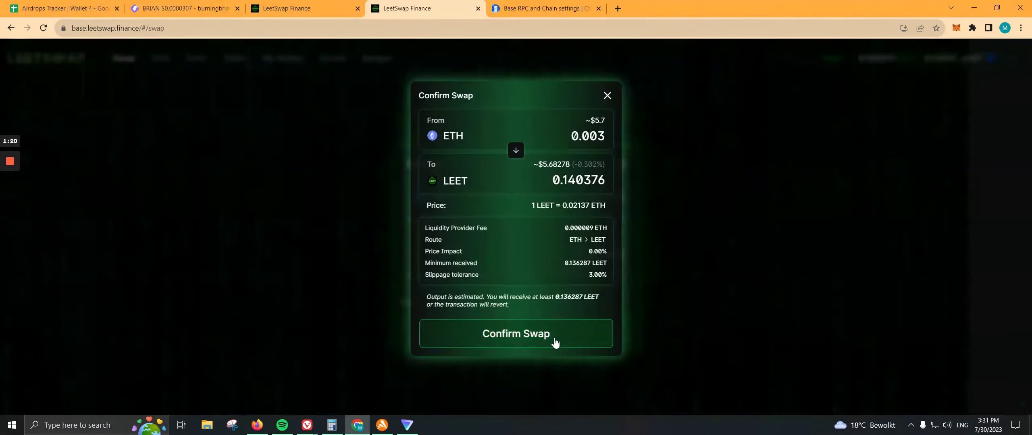
{"action": "left_click", "coordinate": [553, 337]}
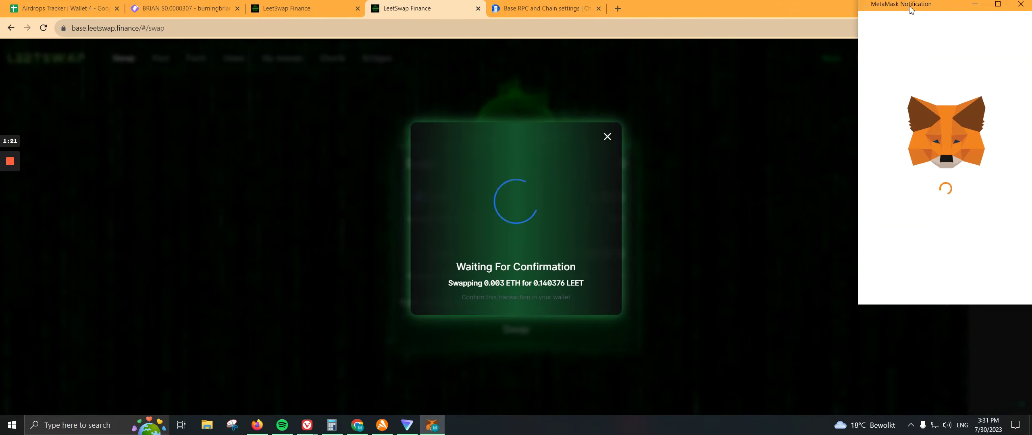
Change the pending MetaMask swap's gas fee setting to Aggressive
{"action": "left_click_drag", "start_coordinate": [911, 6], "coordinate": [645, 36]}
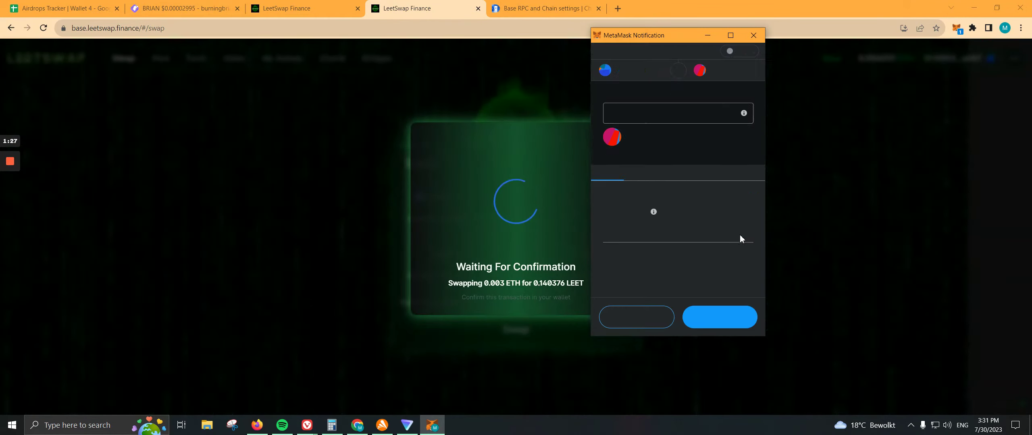
{"action": "left_click", "coordinate": [727, 199]}
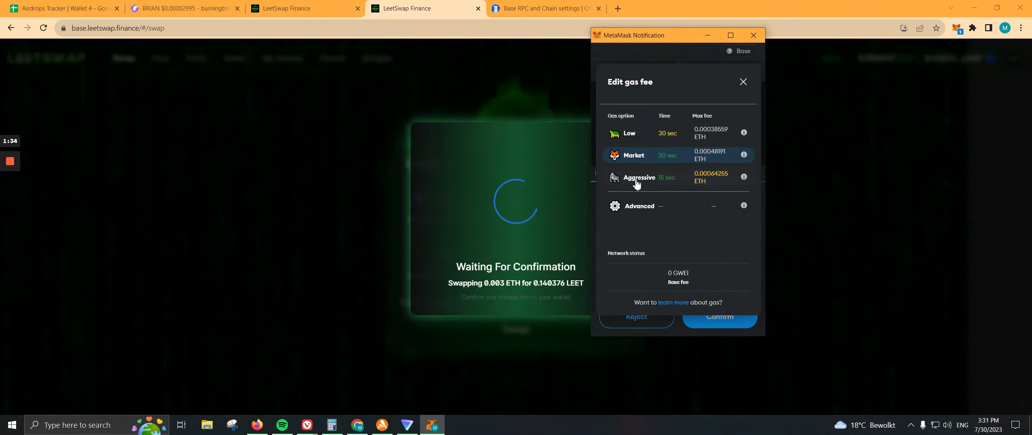
{"action": "left_click", "coordinate": [693, 177]}
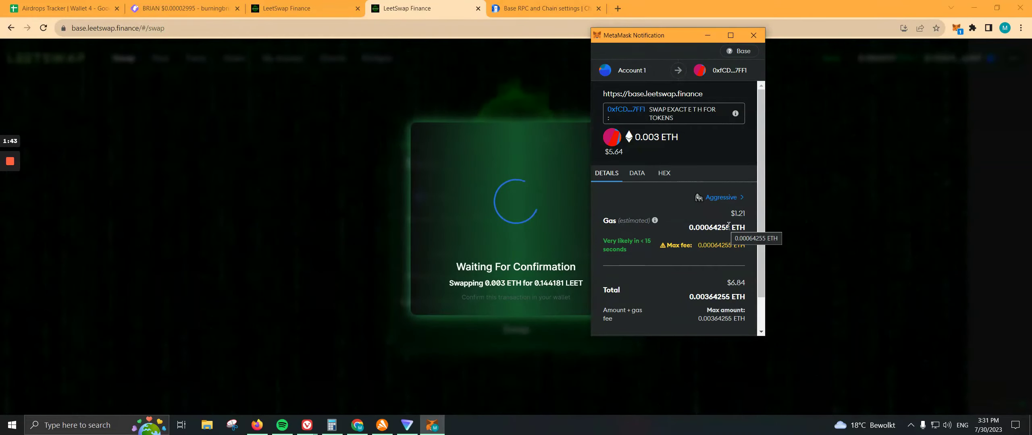
{"action": "scroll", "coordinate": [682, 236], "scroll_direction": "down", "scroll_amount": 1}
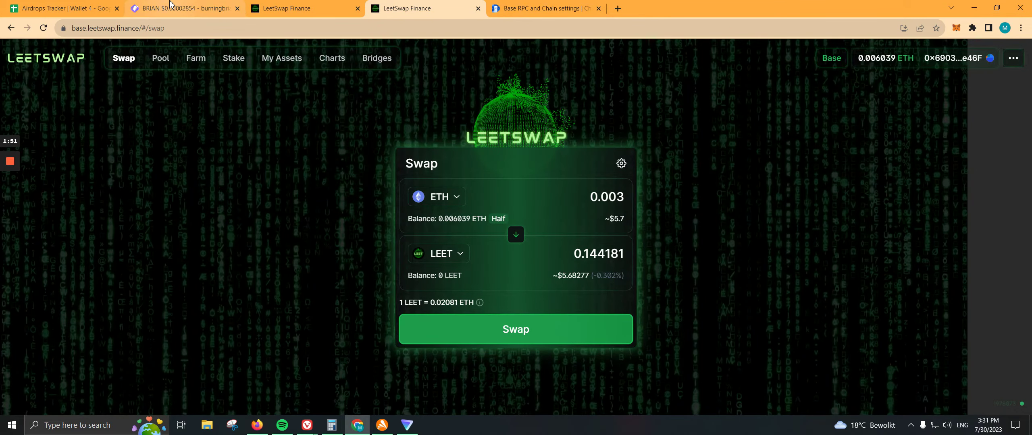
{"action": "left_click", "coordinate": [179, 8]}
Browse the Base pools table, highlighting the OPTISM pool's $0.00 liquidity along the way
{"action": "left_click", "coordinate": [56, 178]}
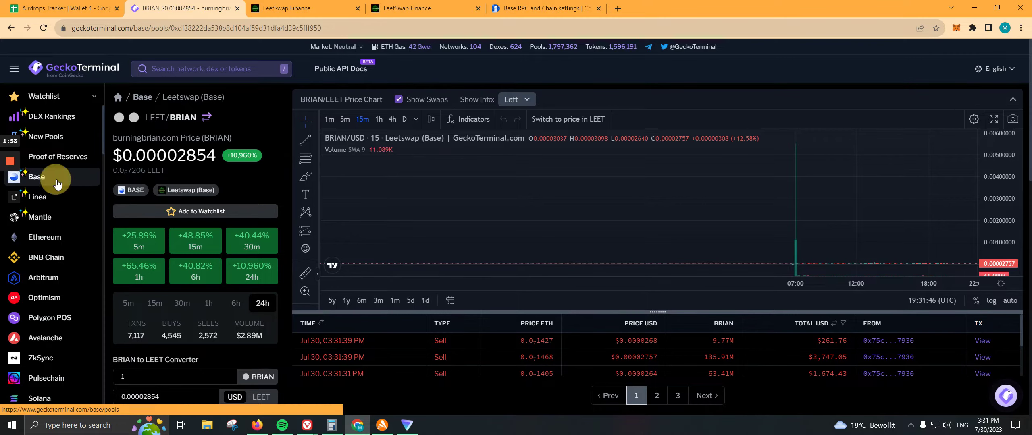
{"action": "scroll", "coordinate": [393, 207], "scroll_direction": "down", "scroll_amount": 4}
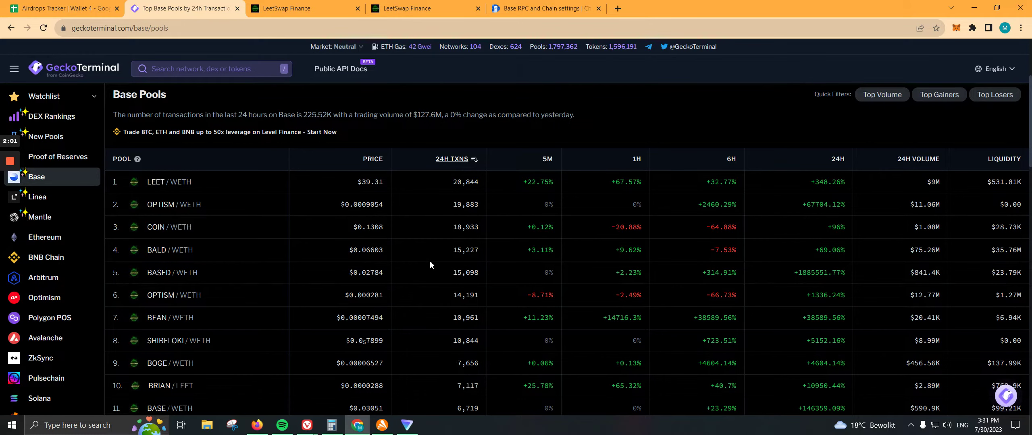
{"action": "left_click_drag", "start_coordinate": [1003, 204], "coordinate": [1021, 205]}
{"action": "scroll", "coordinate": [967, 275], "scroll_direction": "down", "scroll_amount": 1}
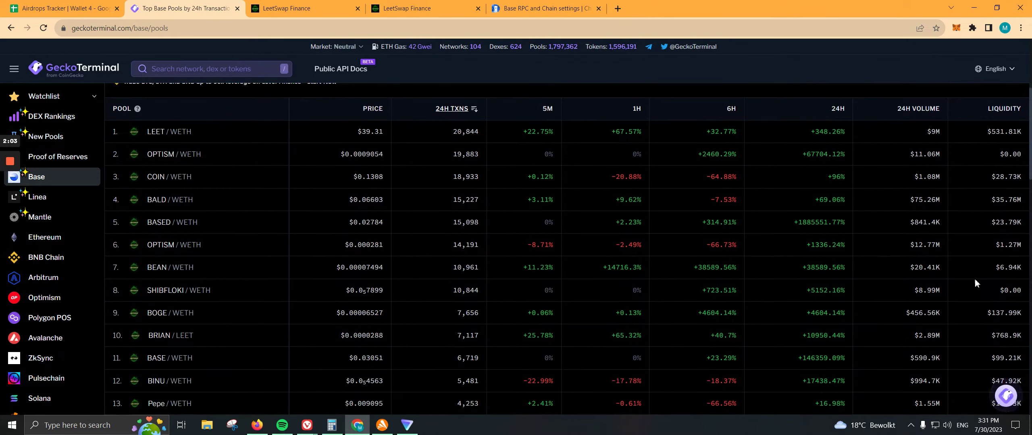
{"action": "scroll", "coordinate": [982, 309], "scroll_direction": "down", "scroll_amount": 5}
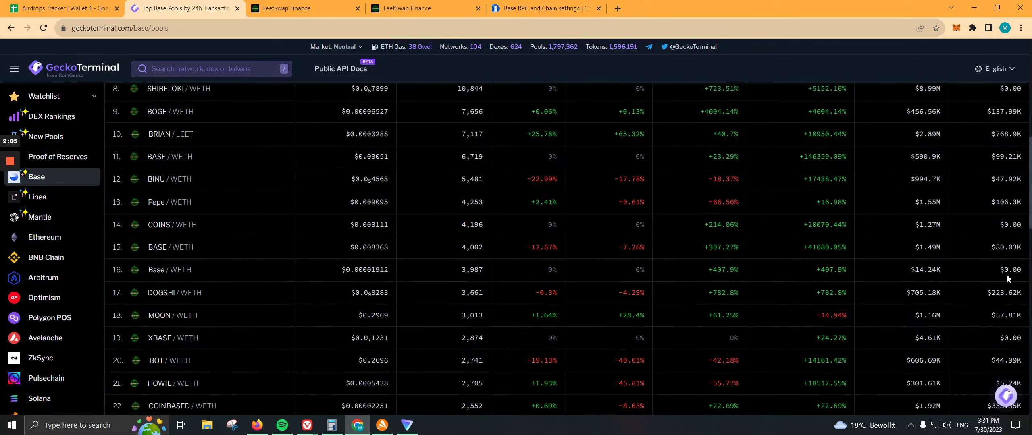
{"action": "scroll", "coordinate": [1008, 328], "scroll_direction": "down", "scroll_amount": 6}
{"action": "scroll", "coordinate": [1015, 337], "scroll_direction": "down", "scroll_amount": 4}
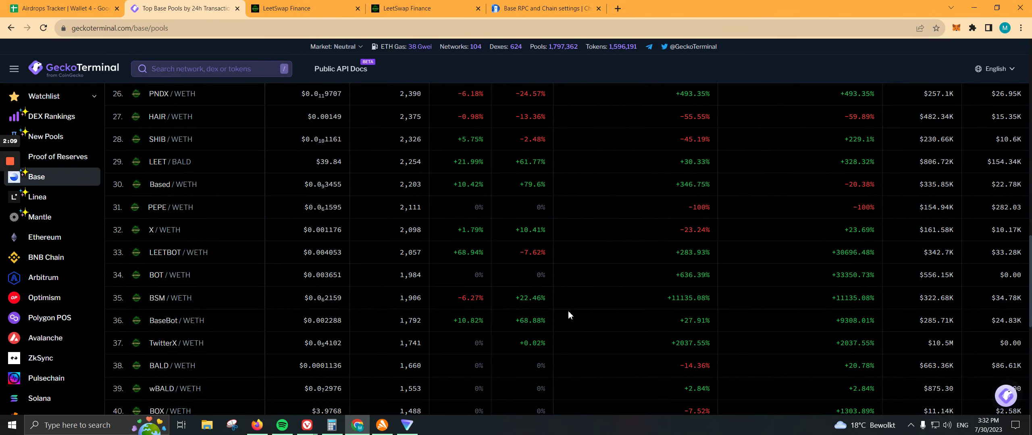
{"action": "scroll", "coordinate": [567, 311], "scroll_direction": "up", "scroll_amount": 12}
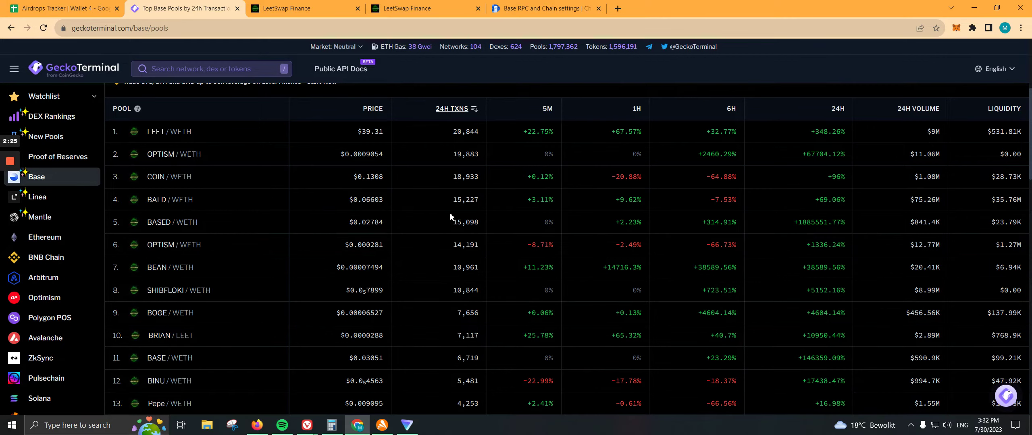
{"action": "scroll", "coordinate": [405, 279], "scroll_direction": "up", "scroll_amount": 5}
Scroll the receive-token list down to ACE, then close it with LEET still selected
{"action": "left_click", "coordinate": [423, 8]}
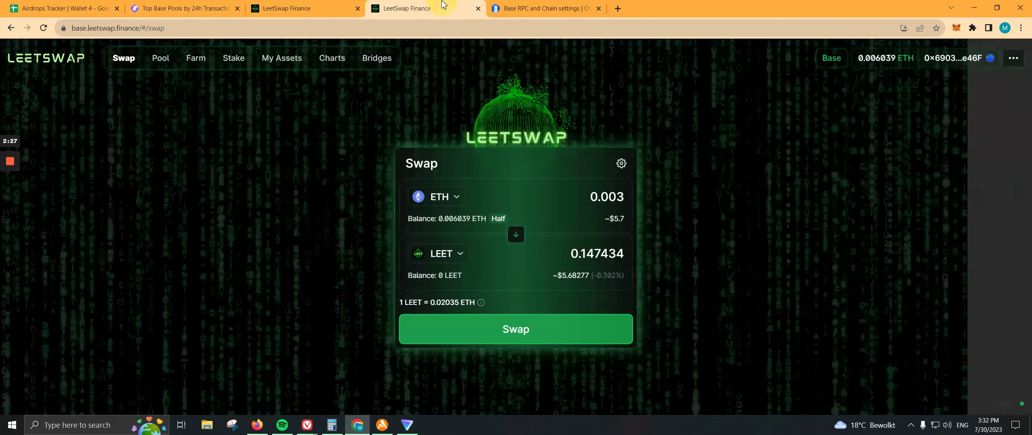
{"action": "left_click", "coordinate": [441, 254]}
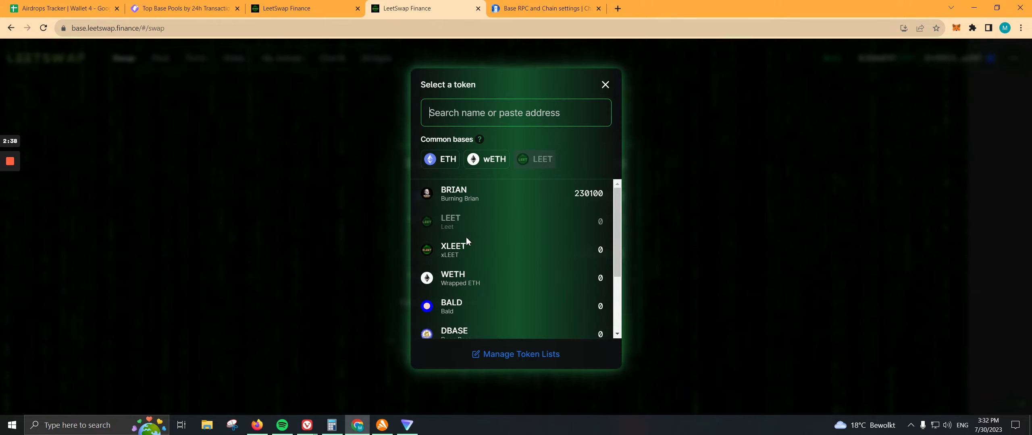
{"action": "scroll", "coordinate": [479, 250], "scroll_direction": "down", "scroll_amount": 1}
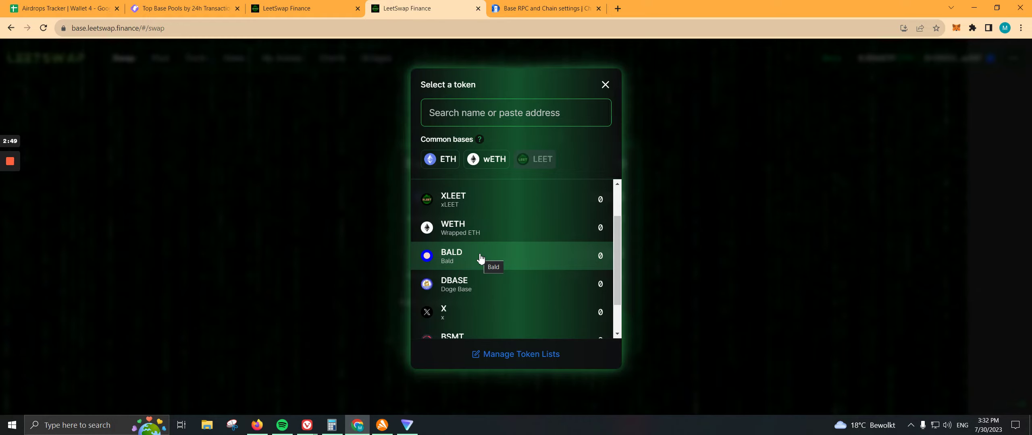
{"action": "scroll", "coordinate": [474, 296], "scroll_direction": "down", "scroll_amount": 1}
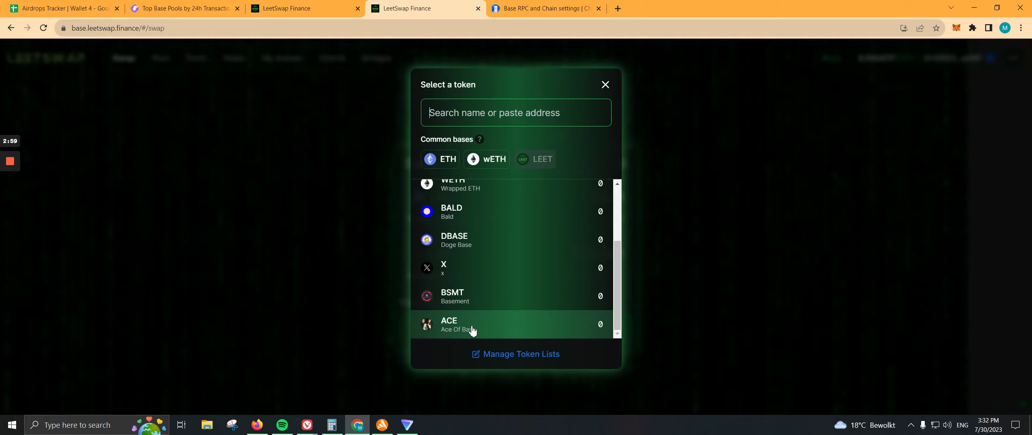
{"action": "left_click", "coordinate": [664, 266]}
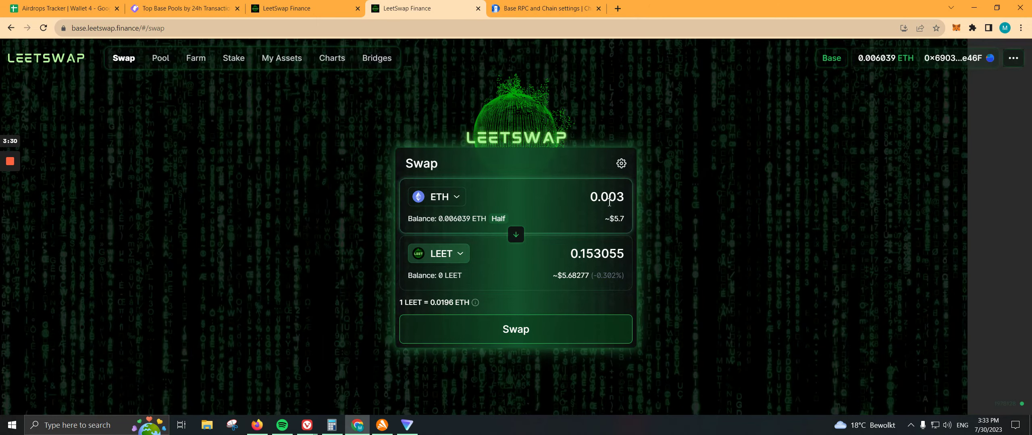
{"action": "left_click", "coordinate": [226, 8]}
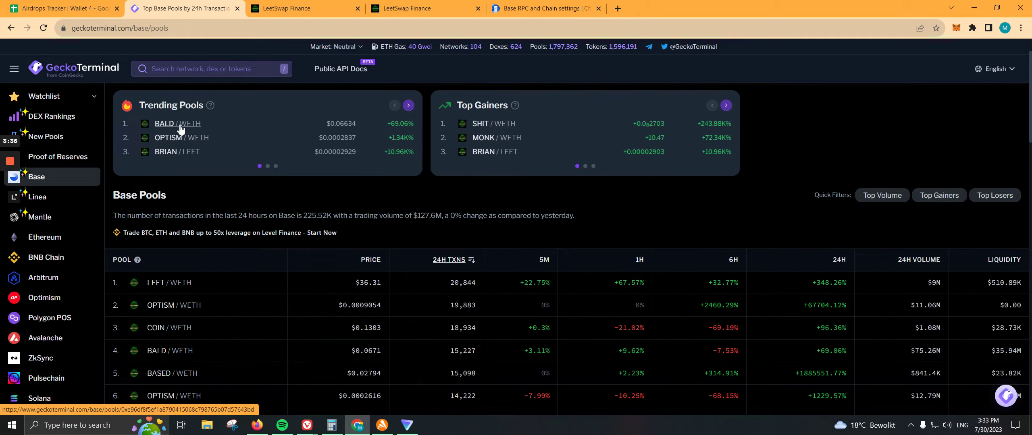
{"action": "left_click", "coordinate": [165, 124]}
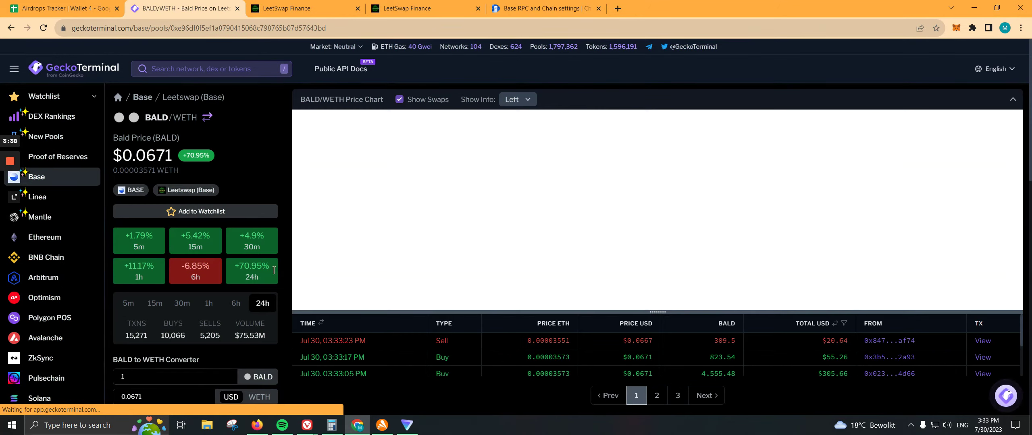
{"action": "scroll", "coordinate": [287, 278], "scroll_direction": "down", "scroll_amount": 6}
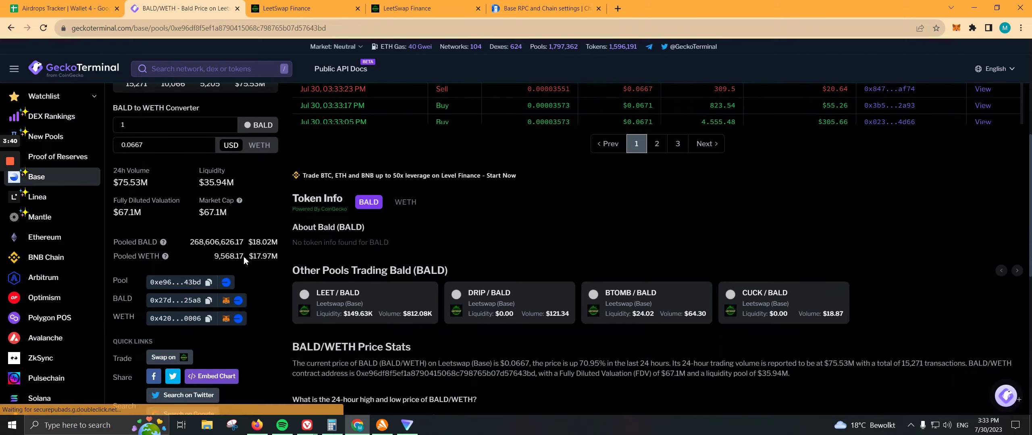
{"action": "left_click_drag", "start_coordinate": [230, 215], "coordinate": [198, 214]}
{"action": "scroll", "coordinate": [627, 242], "scroll_direction": "up", "scroll_amount": 5}
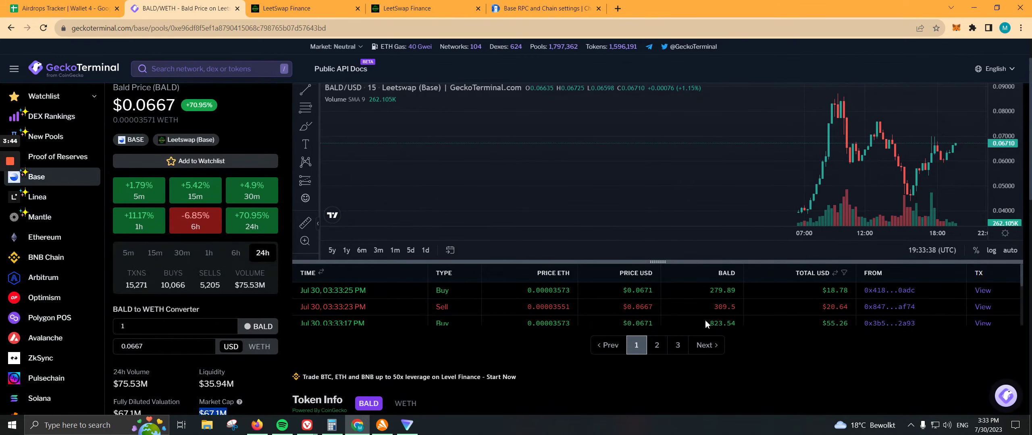
{"action": "scroll", "coordinate": [838, 366], "scroll_direction": "down", "scroll_amount": 1}
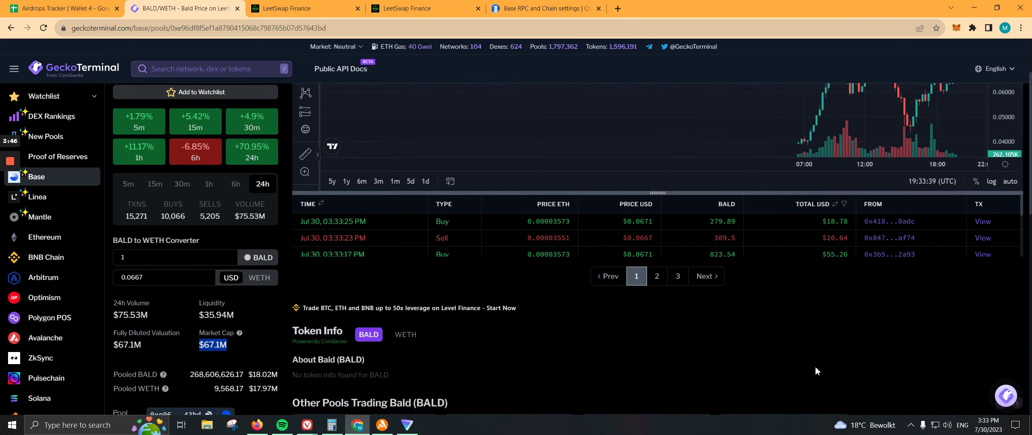
{"action": "scroll", "coordinate": [726, 372], "scroll_direction": "up", "scroll_amount": 2}
{"action": "scroll", "coordinate": [261, 363], "scroll_direction": "down", "scroll_amount": 3}
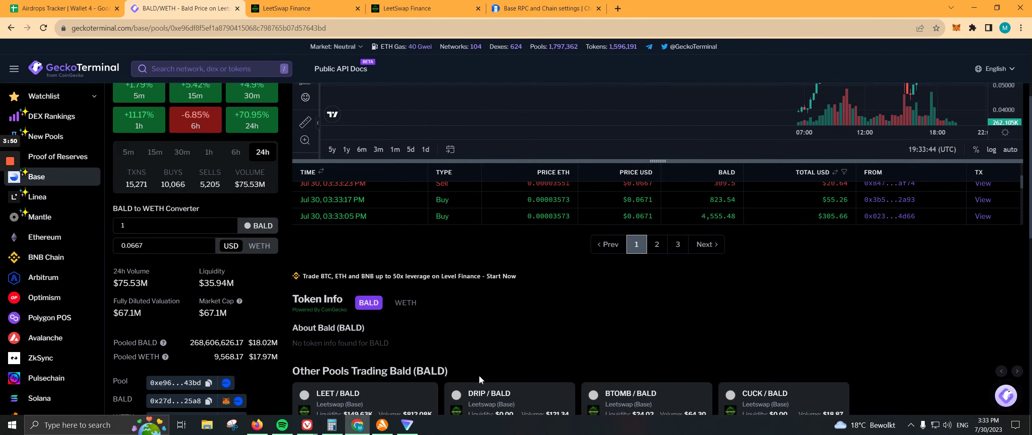
{"action": "scroll", "coordinate": [479, 375], "scroll_direction": "up", "scroll_amount": 3}
Look up the recent ACE / WETH pool to check ACE's price of $0.0009114
{"action": "left_click", "coordinate": [261, 70]}
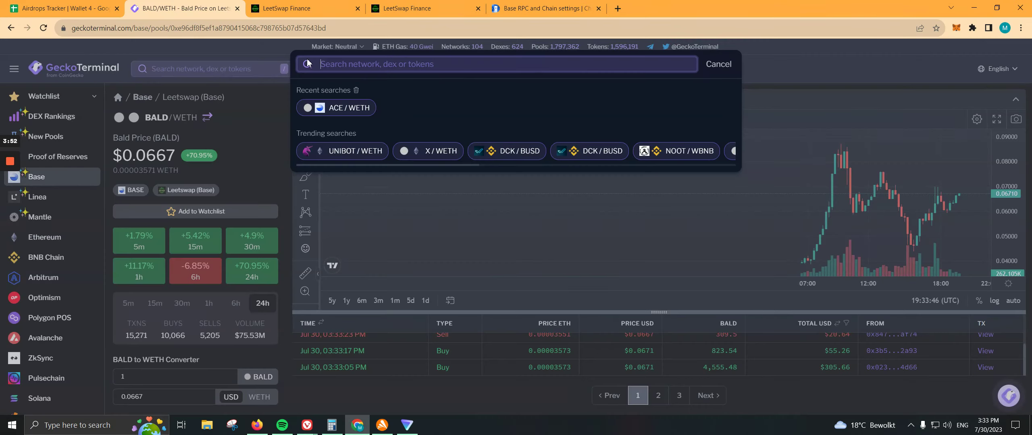
{"action": "left_click", "coordinate": [349, 108]}
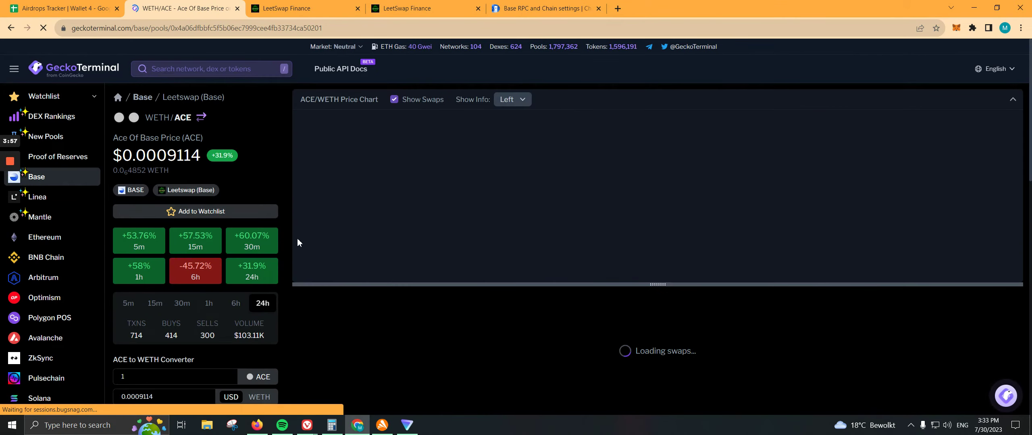
{"action": "scroll", "coordinate": [258, 210], "scroll_direction": "down", "scroll_amount": 5}
{"action": "scroll", "coordinate": [270, 264], "scroll_direction": "up", "scroll_amount": 1}
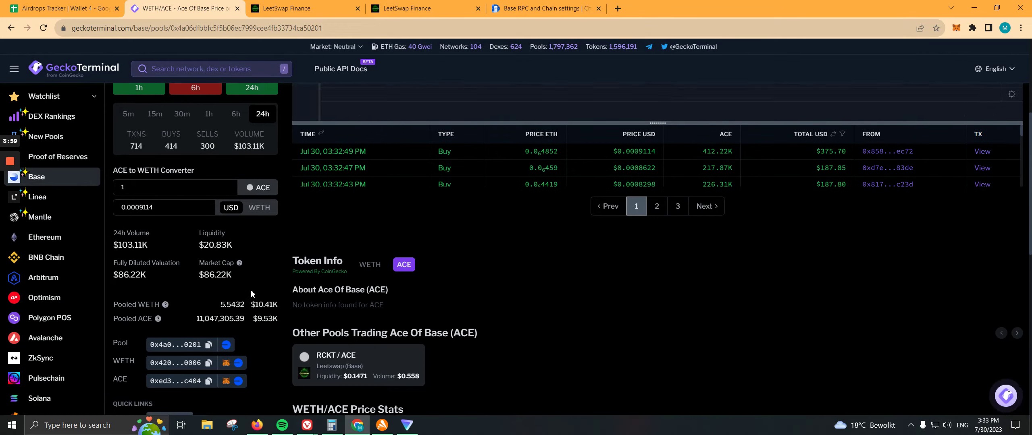
{"action": "scroll", "coordinate": [195, 314], "scroll_direction": "up", "scroll_amount": 3}
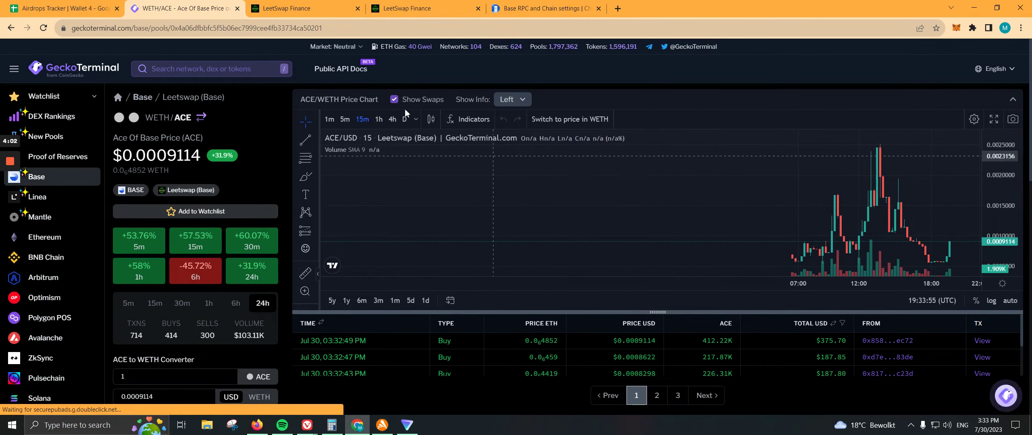
{"action": "left_click", "coordinate": [399, 4]}
Select ACE as the receive token, quoting 5957.66 ACE, and view the 3.00% slippage settings
{"action": "left_click", "coordinate": [460, 253]}
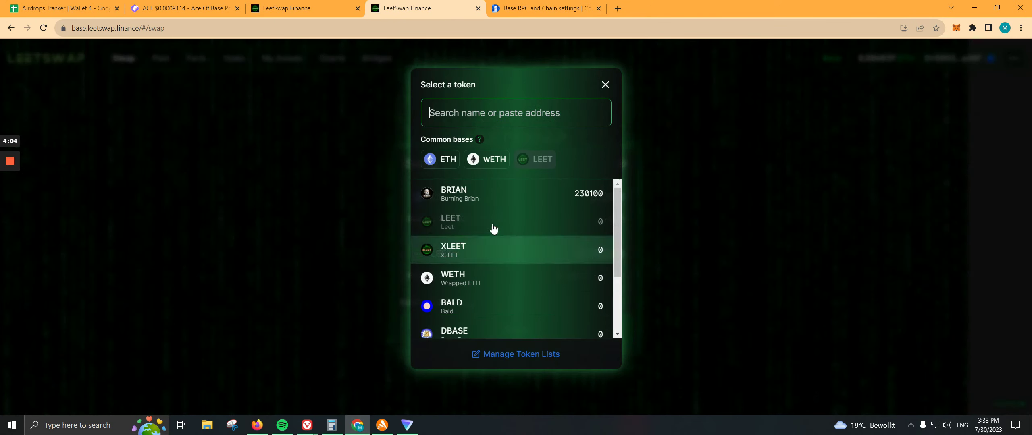
{"action": "scroll", "coordinate": [486, 290], "scroll_direction": "down", "scroll_amount": 3}
{"action": "left_click", "coordinate": [442, 328]}
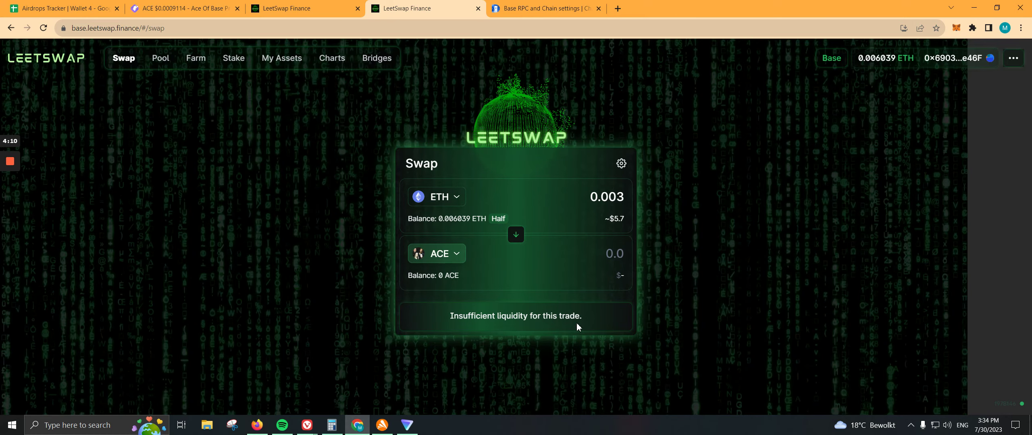
{"action": "left_click", "coordinate": [459, 258]}
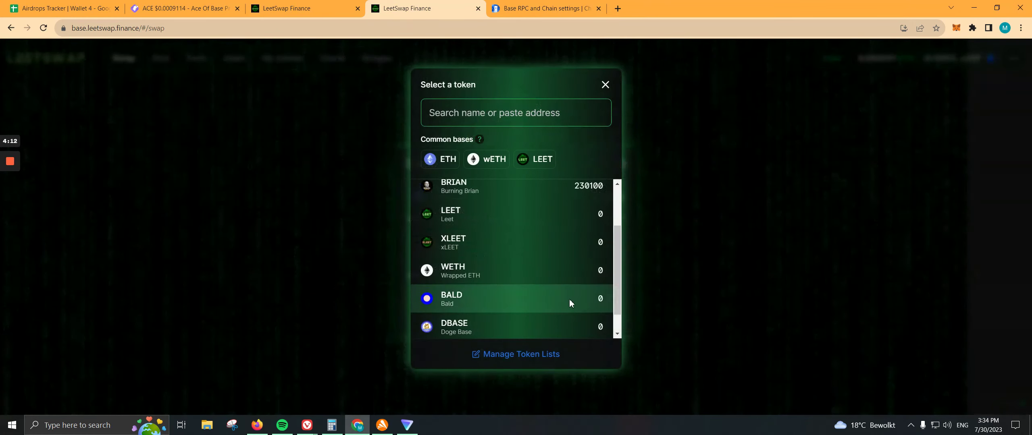
{"action": "scroll", "coordinate": [569, 299], "scroll_direction": "down", "scroll_amount": 2}
{"action": "left_click", "coordinate": [628, 321]}
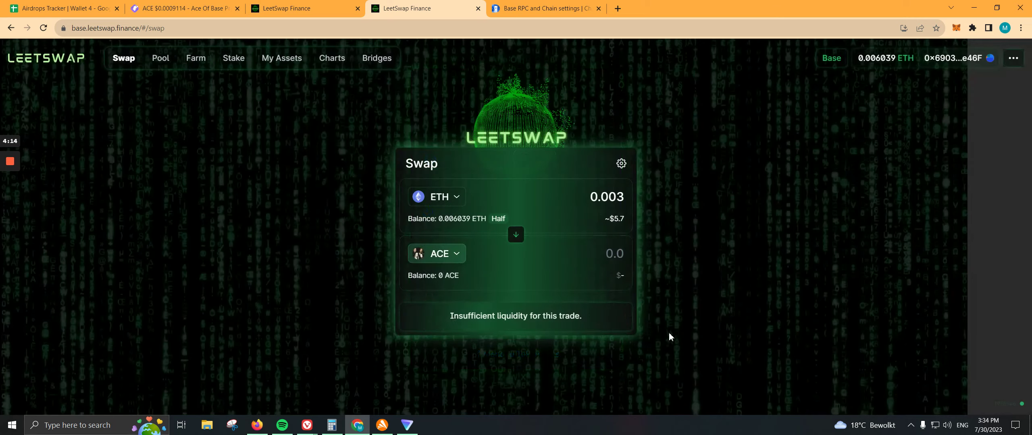
{"action": "left_click", "coordinate": [438, 253]}
{"action": "left_click", "coordinate": [679, 300]}
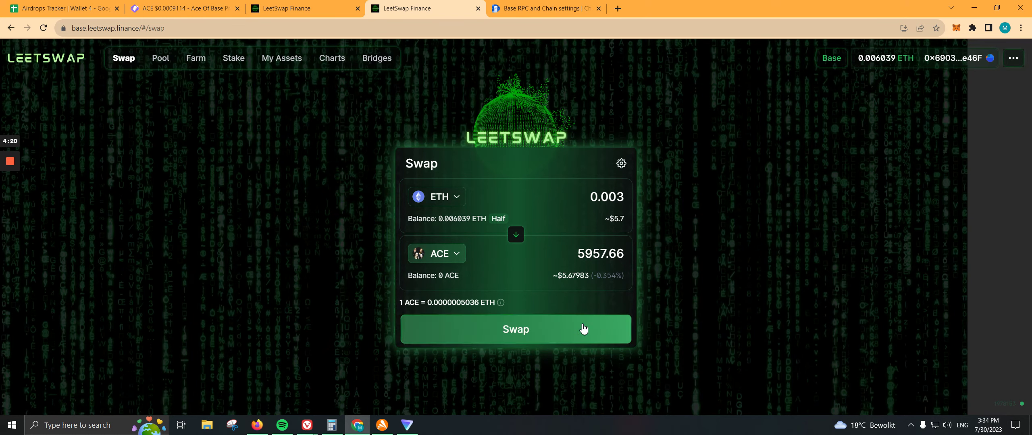
{"action": "left_click", "coordinate": [621, 163]}
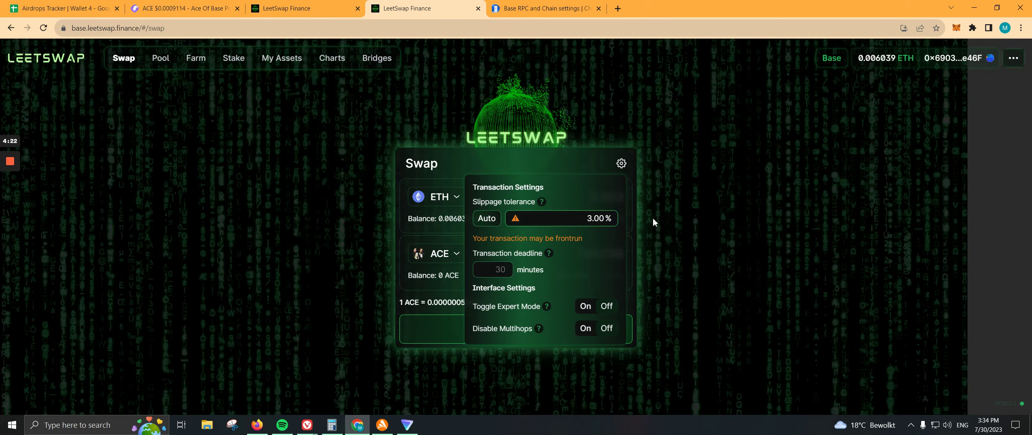
After the first swap attempt errors, change slippage tolerance to 5
{"action": "left_click", "coordinate": [663, 237]}
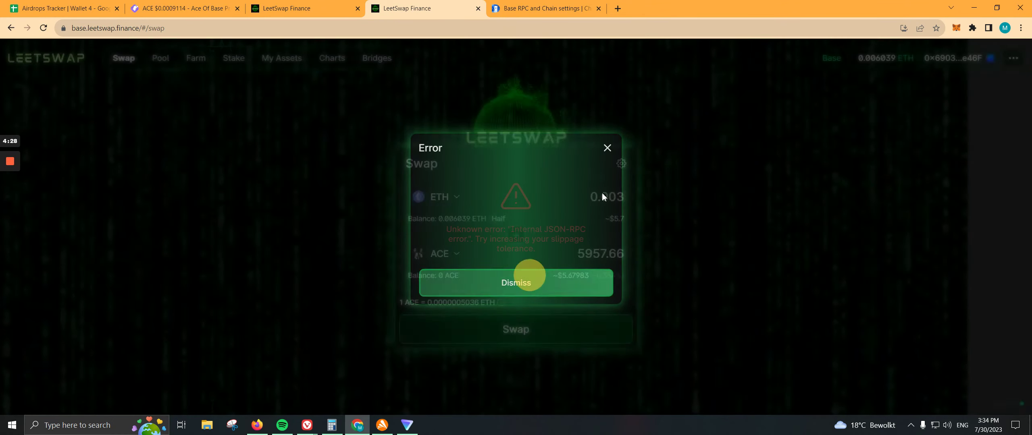
{"action": "left_click", "coordinate": [621, 163]}
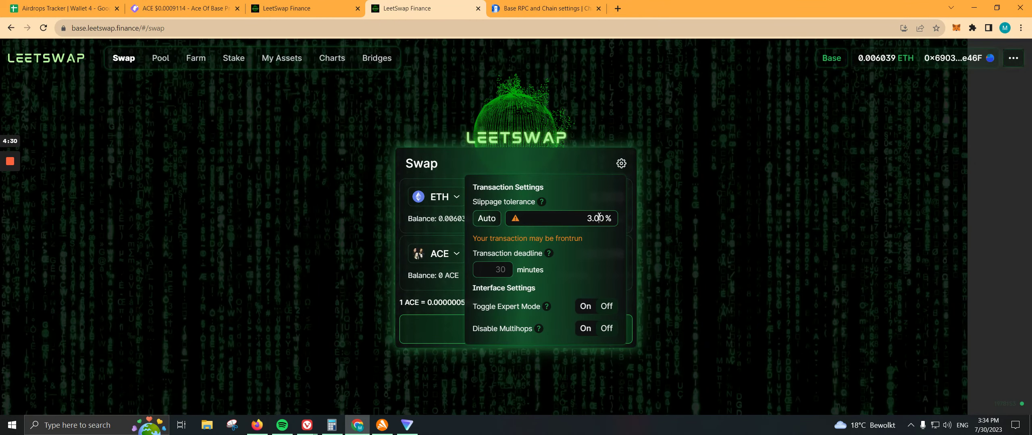
{"action": "left_click", "coordinate": [599, 218]}
{"action": "key", "text": "BackSpace"}
{"action": "key", "text": "BackSpace"}
{"action": "key", "text": "BackSpace"}
{"action": "type", "text": "5"}
Resubmit the 0.003 ETH to ACE swap and confirm it for wallet approval
{"action": "left_click", "coordinate": [663, 228]}
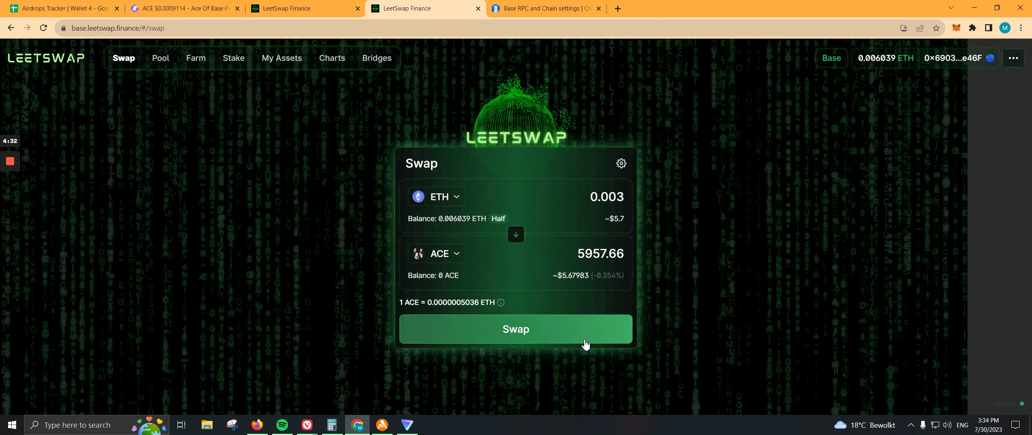
{"action": "left_click", "coordinate": [580, 335]}
{"action": "left_click", "coordinate": [575, 332]}
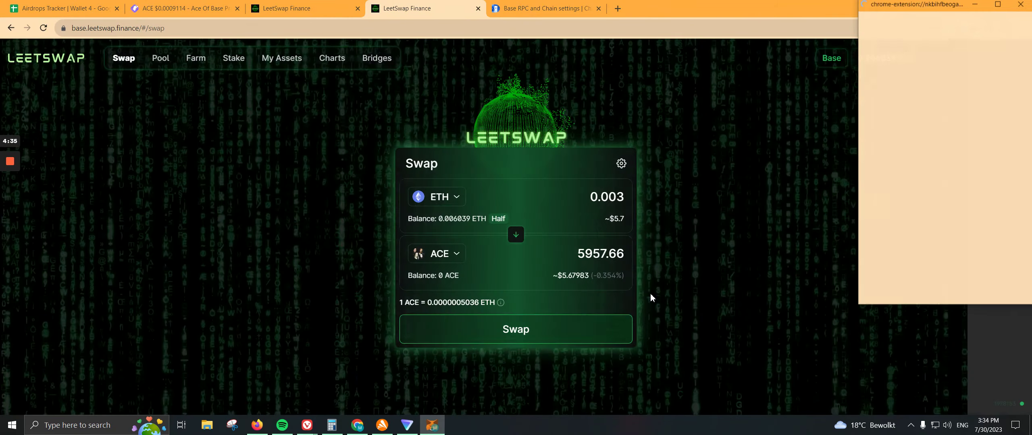
Approve the 0.003 ETH to ACE swap in the MetaMask window
{"action": "left_click_drag", "start_coordinate": [901, 14], "coordinate": [555, 73]}
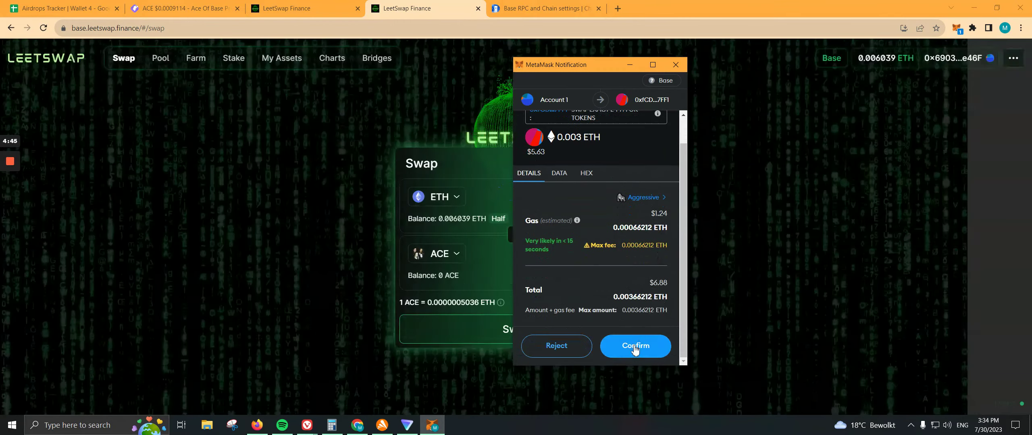
{"action": "left_click", "coordinate": [637, 345]}
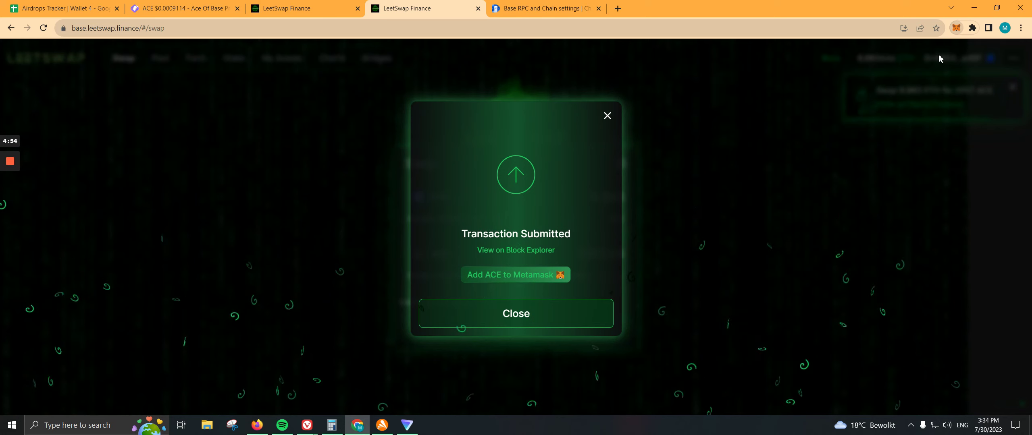
Check the wallet's token balances and activity, then close the Transaction Submitted notice
{"action": "left_click", "coordinate": [956, 28]}
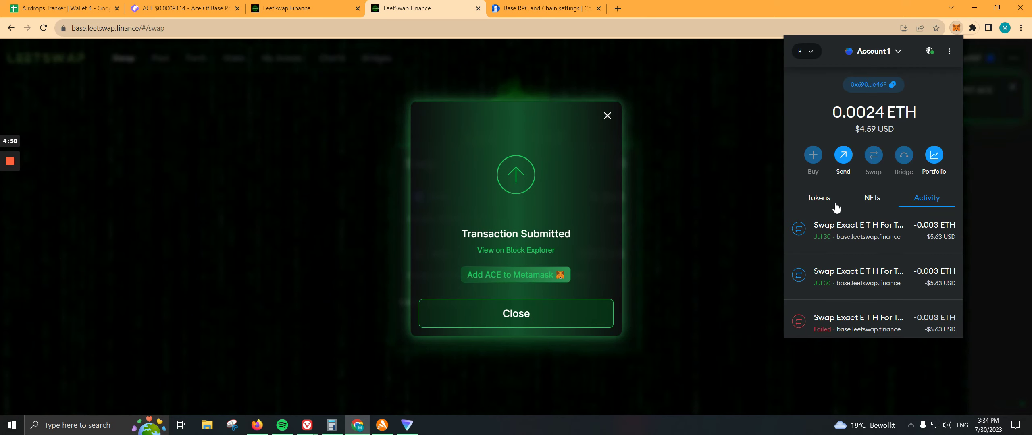
{"action": "left_click", "coordinate": [835, 205]}
{"action": "left_click", "coordinate": [926, 198]}
{"action": "left_click", "coordinate": [607, 116]}
Confirm the receive-token list shows 5719 ACE, then switch to ChainList's Base (Chain ID 8453) page
{"action": "left_click", "coordinate": [436, 255]}
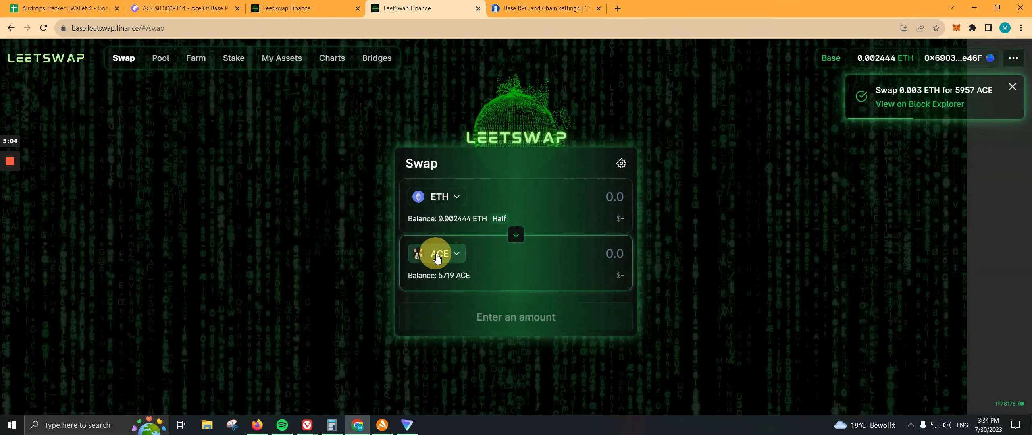
{"action": "scroll", "coordinate": [524, 248], "scroll_direction": "down", "scroll_amount": 2}
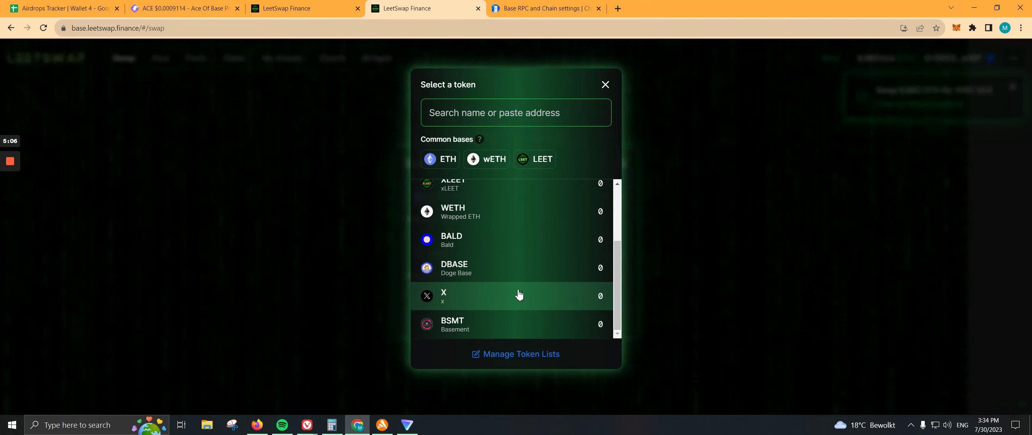
{"action": "scroll", "coordinate": [506, 274], "scroll_direction": "up", "scroll_amount": 3}
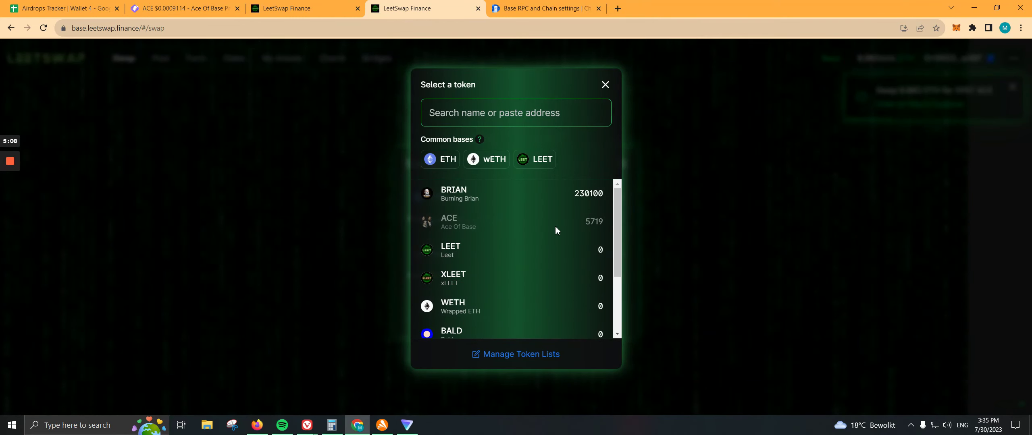
{"action": "left_click", "coordinate": [698, 235]}
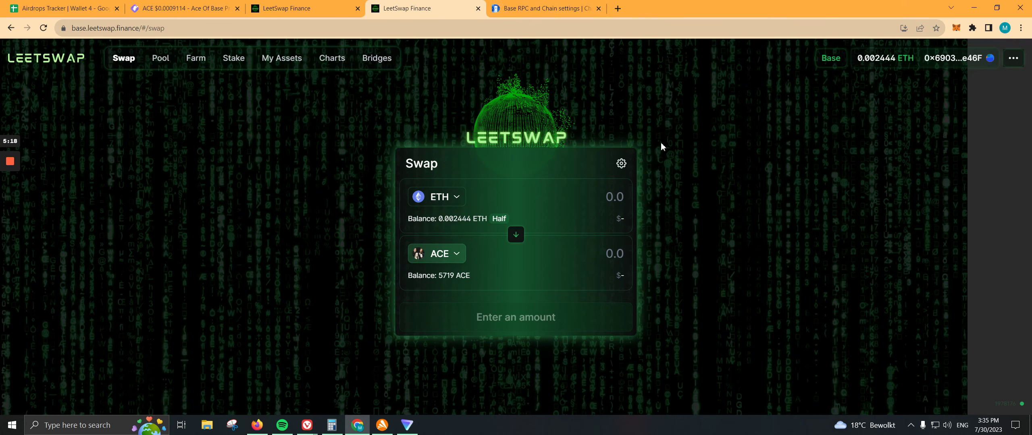
{"action": "left_click", "coordinate": [542, 8]}
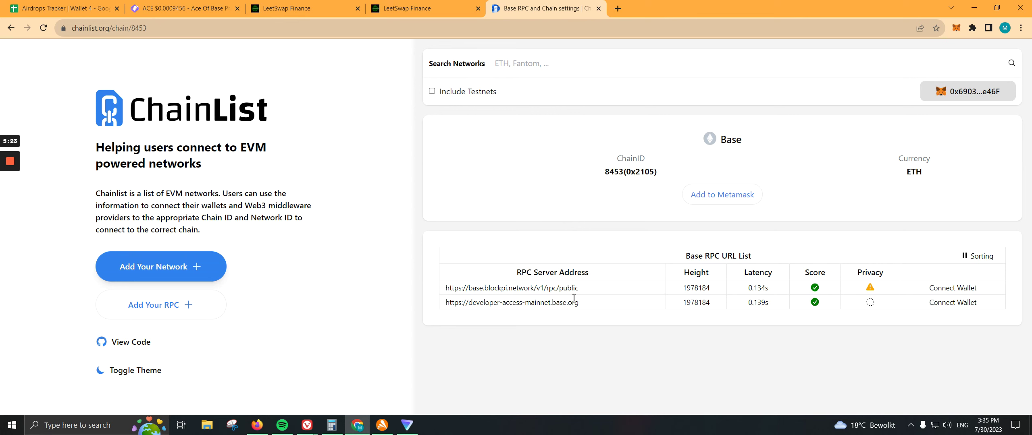
Go back to the LeetSwap swap page showing 0.002444 ETH and 5719 ACE
{"action": "left_click", "coordinate": [423, 8]}
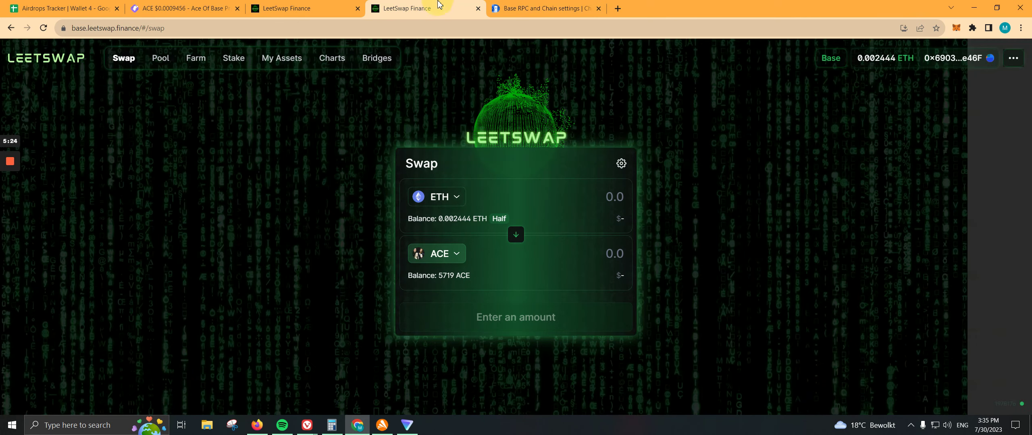